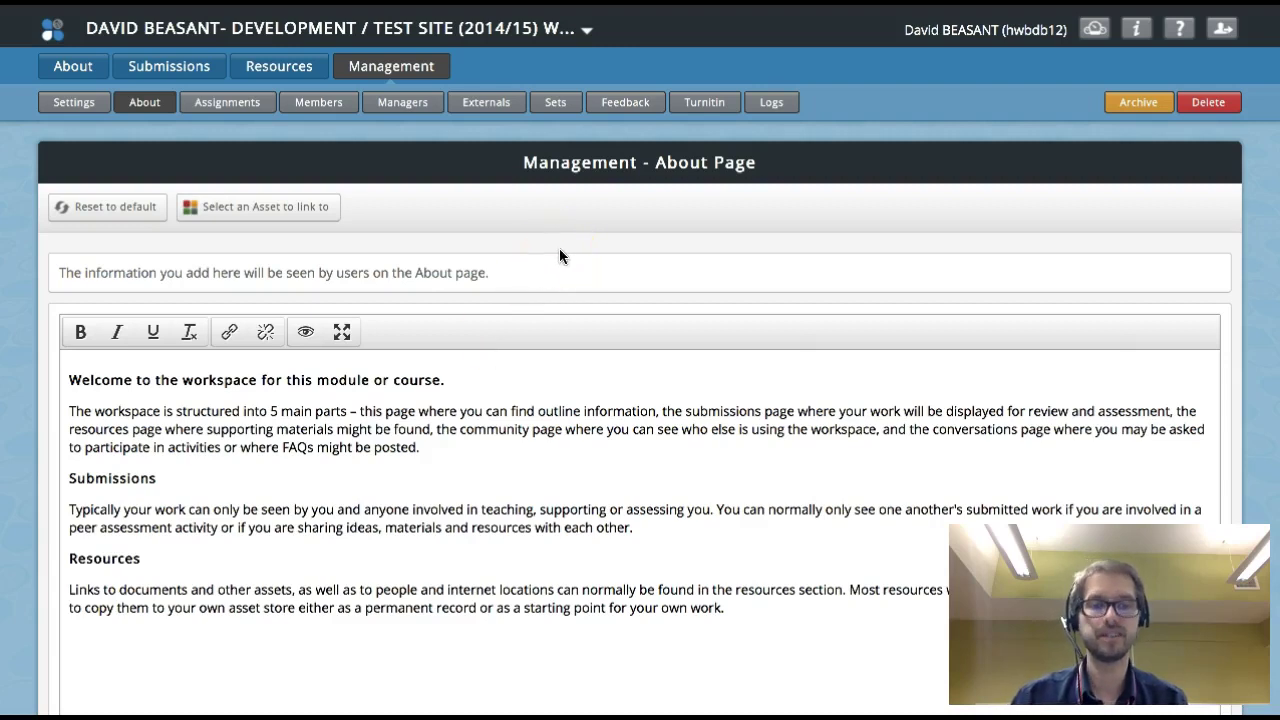
# - Open the workspace's feedback settings in the management area
pyautogui.click(614, 178)
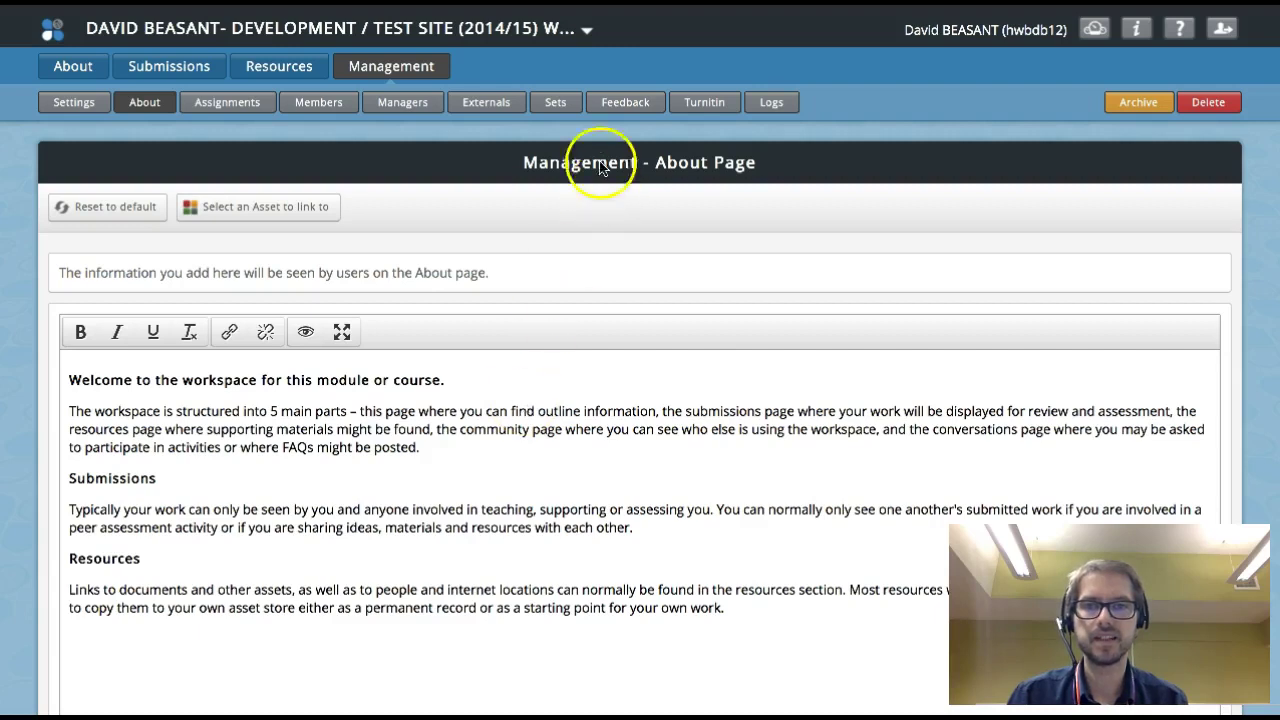
pyautogui.click(623, 105)
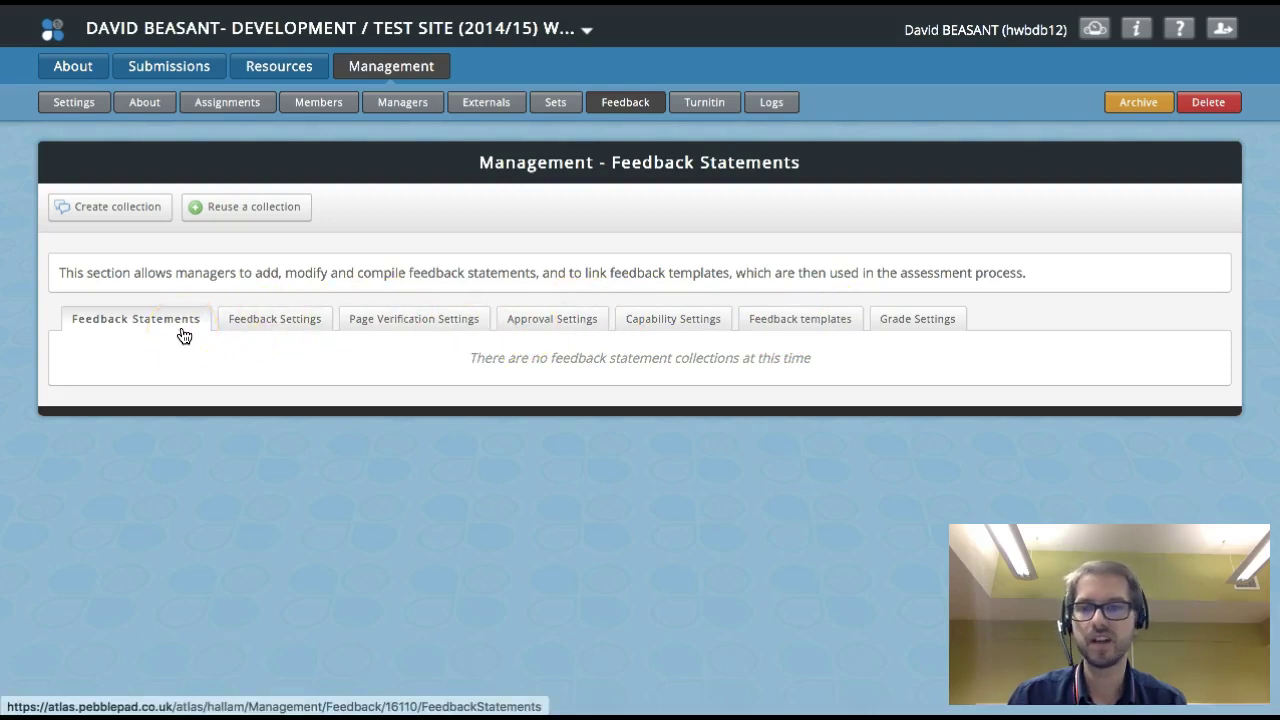
pyautogui.click(267, 323)
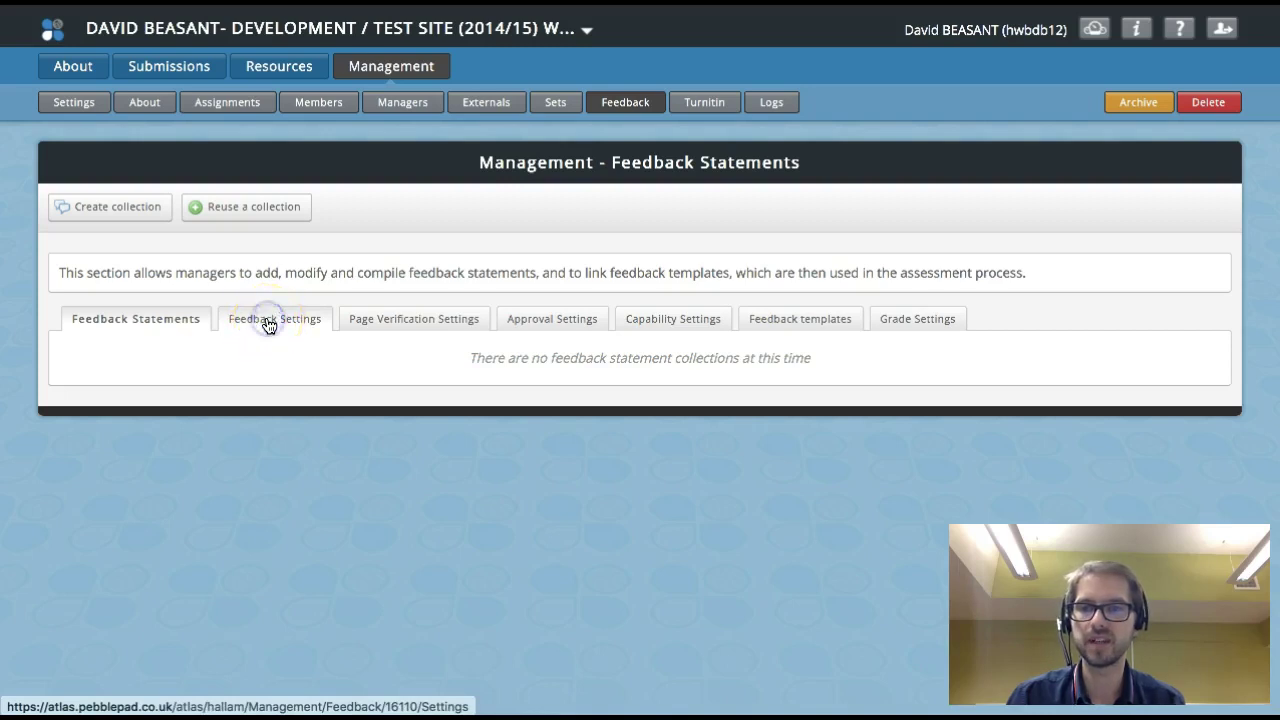
pyautogui.click(371, 434)
# - Set feedback for playing assignments to "Assessors cannot release their own feedback"
pyautogui.scroll(-3, 408, 474)
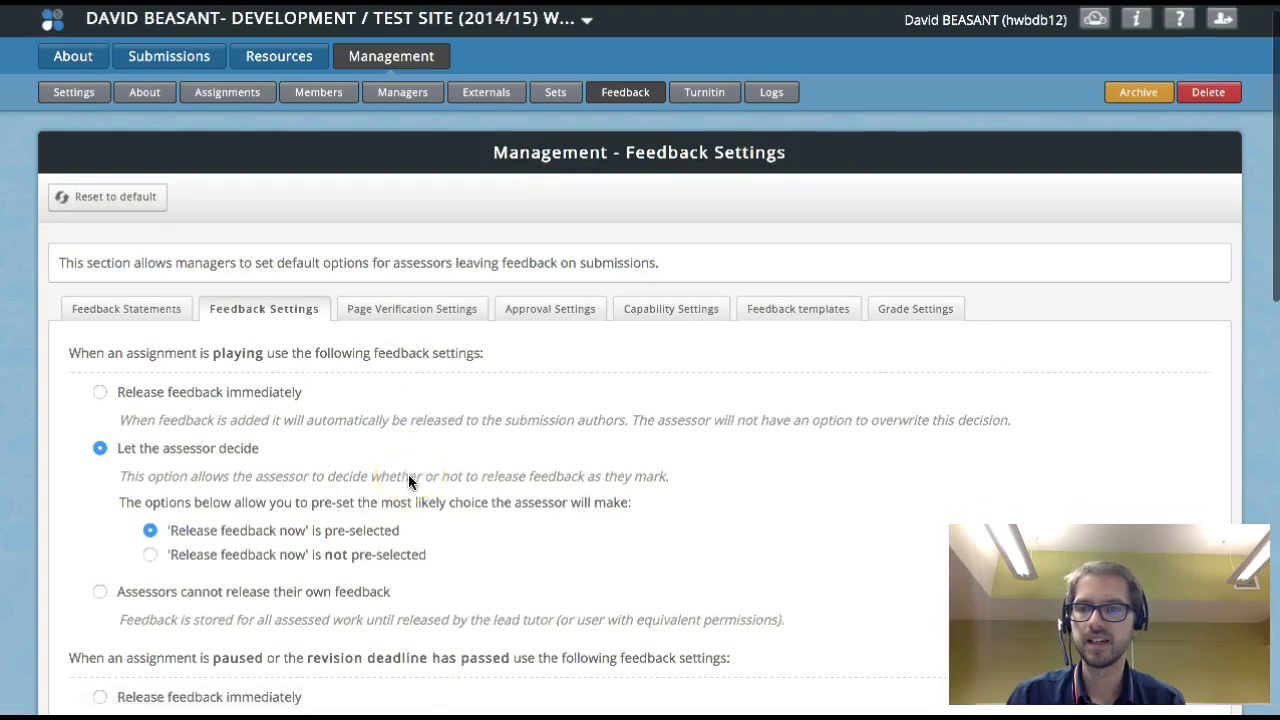
pyautogui.scroll(-3, 408, 475)
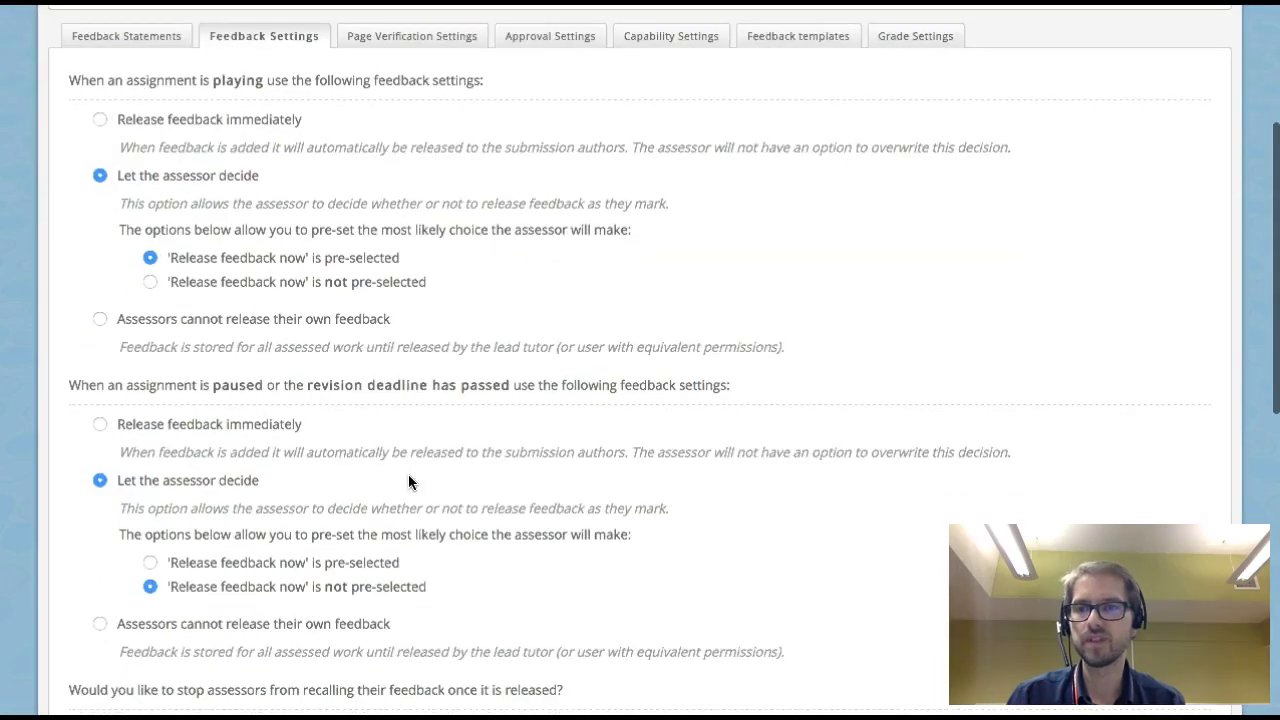
pyautogui.scroll(-1, 408, 475)
pyautogui.scroll(1, 408, 475)
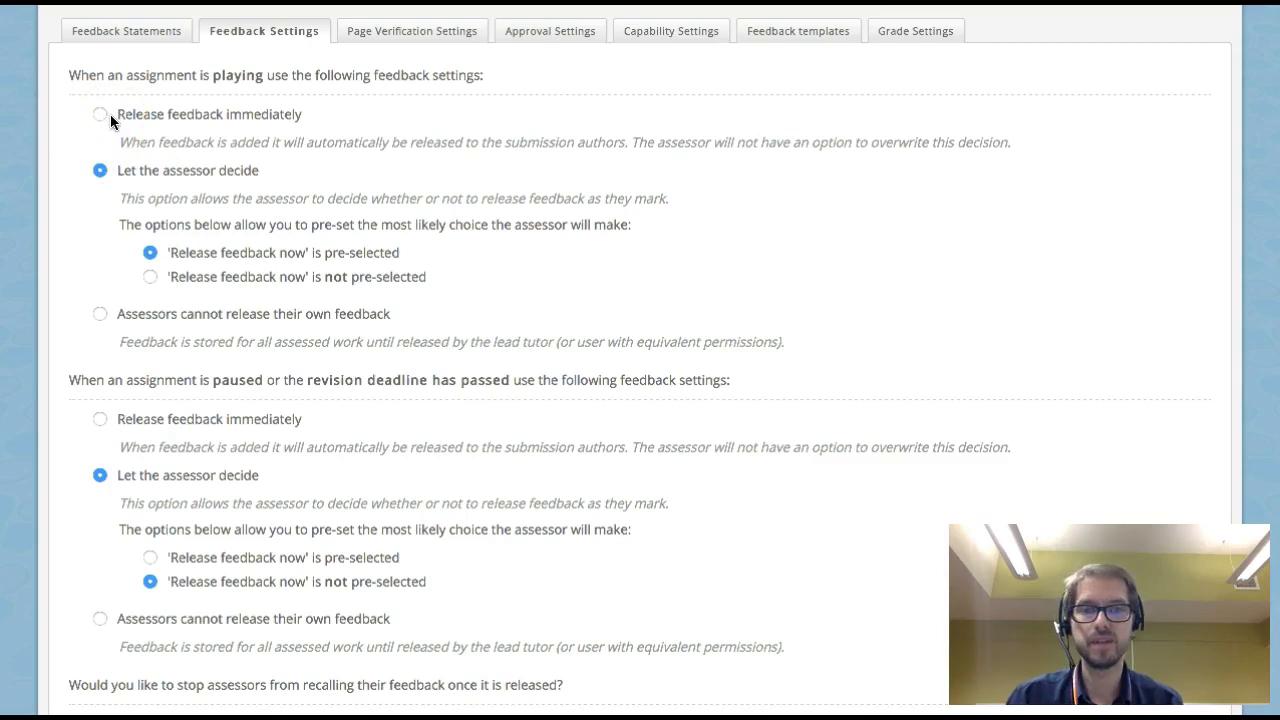
pyautogui.click(106, 180)
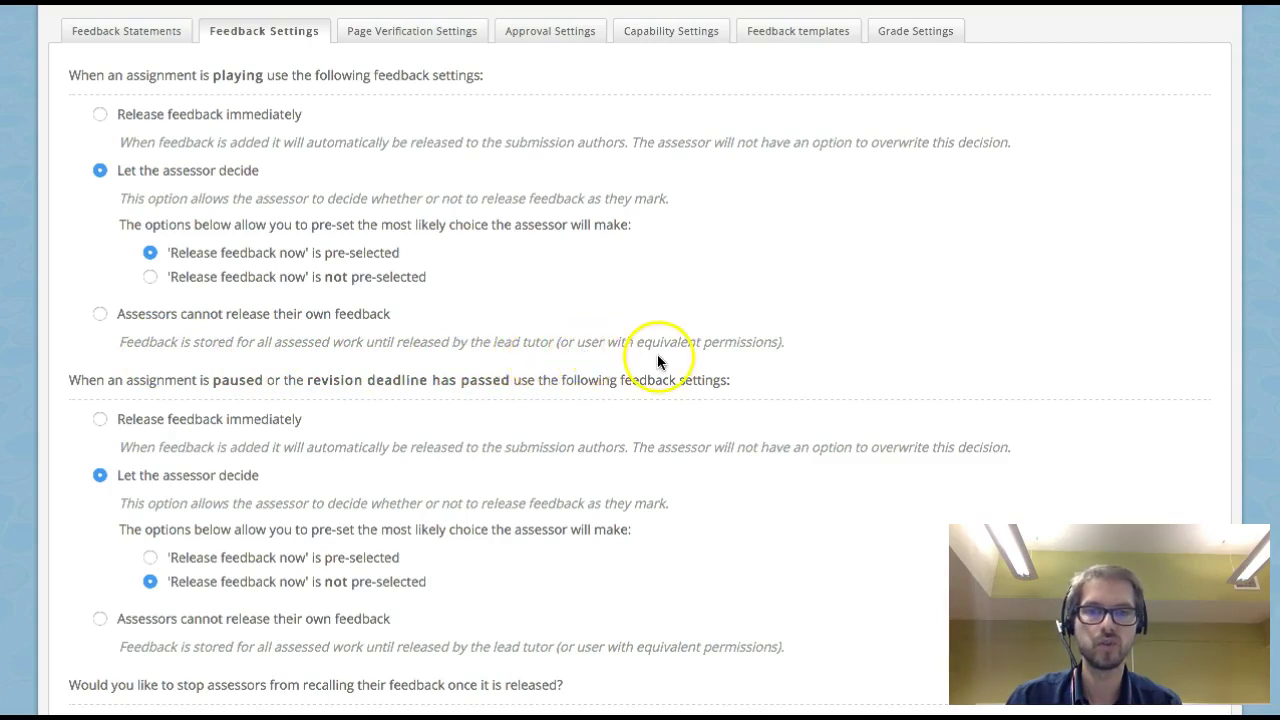
pyautogui.click(101, 315)
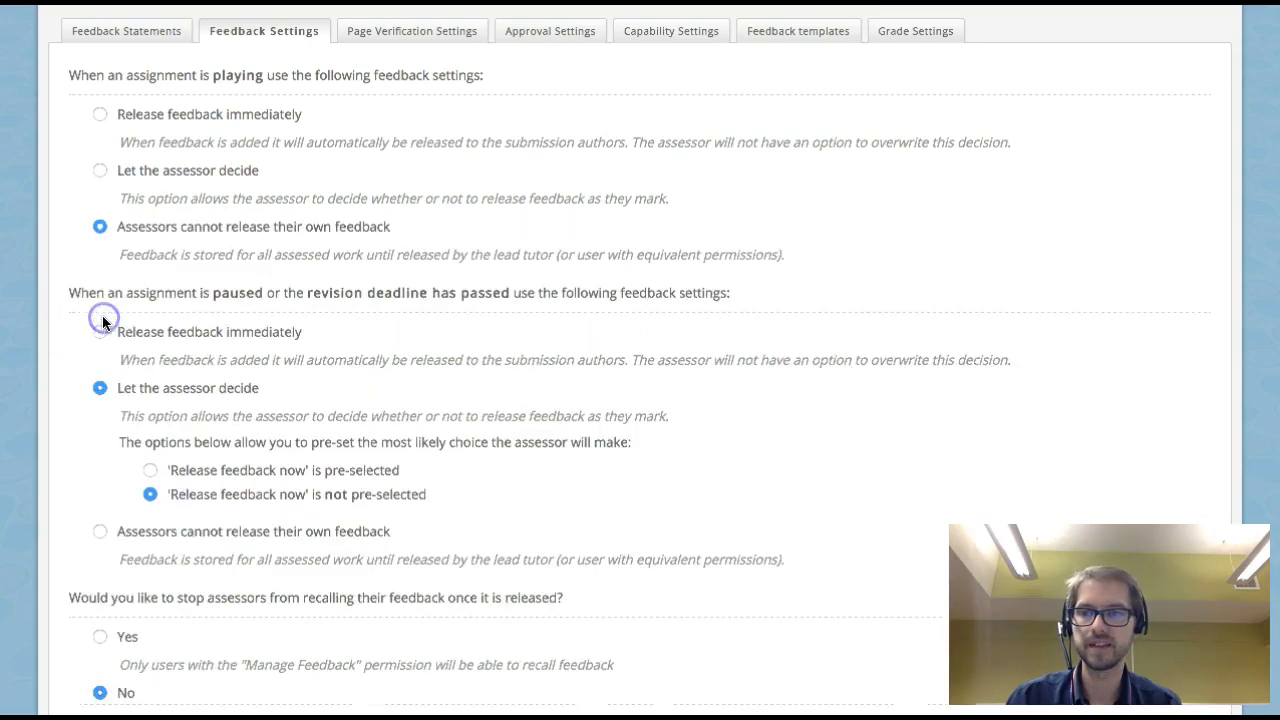
# - Set feedback for paused assignments or passed revision deadlines to "Assessors cannot release their own feedback"
pyautogui.scroll(1, 122, 262)
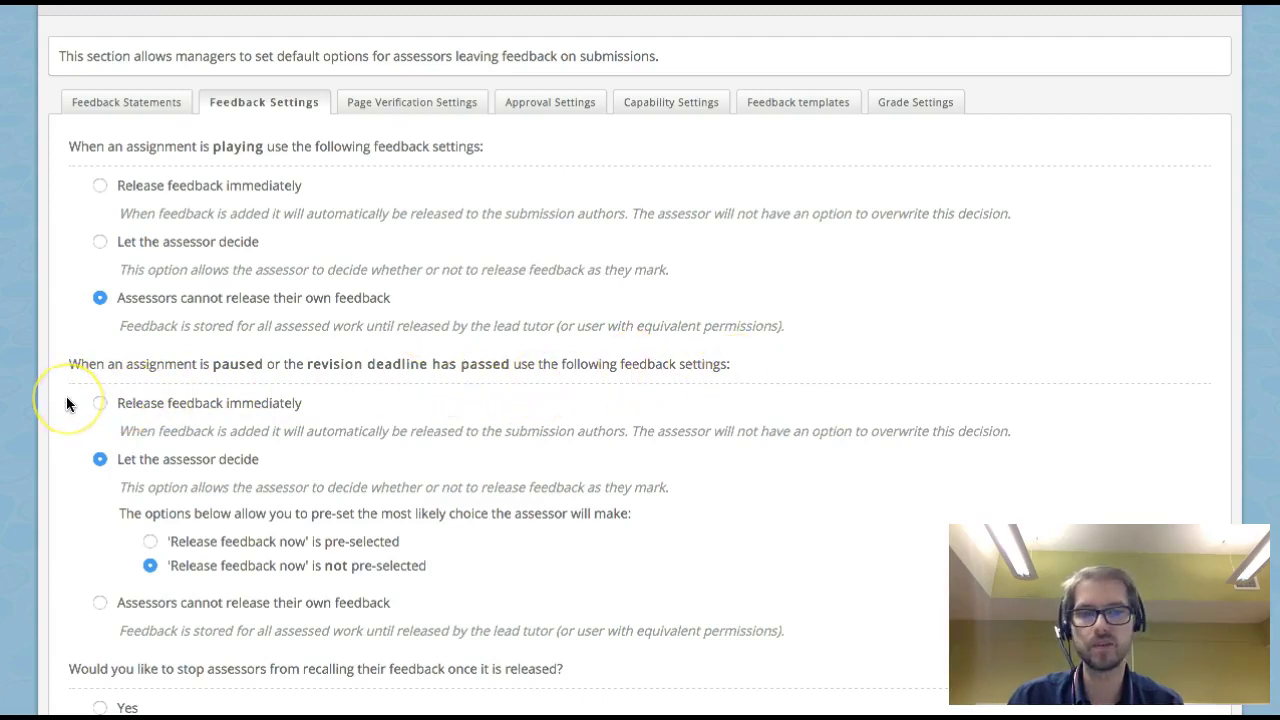
pyautogui.scroll(-1, 66, 403)
pyautogui.scroll(-1, 67, 403)
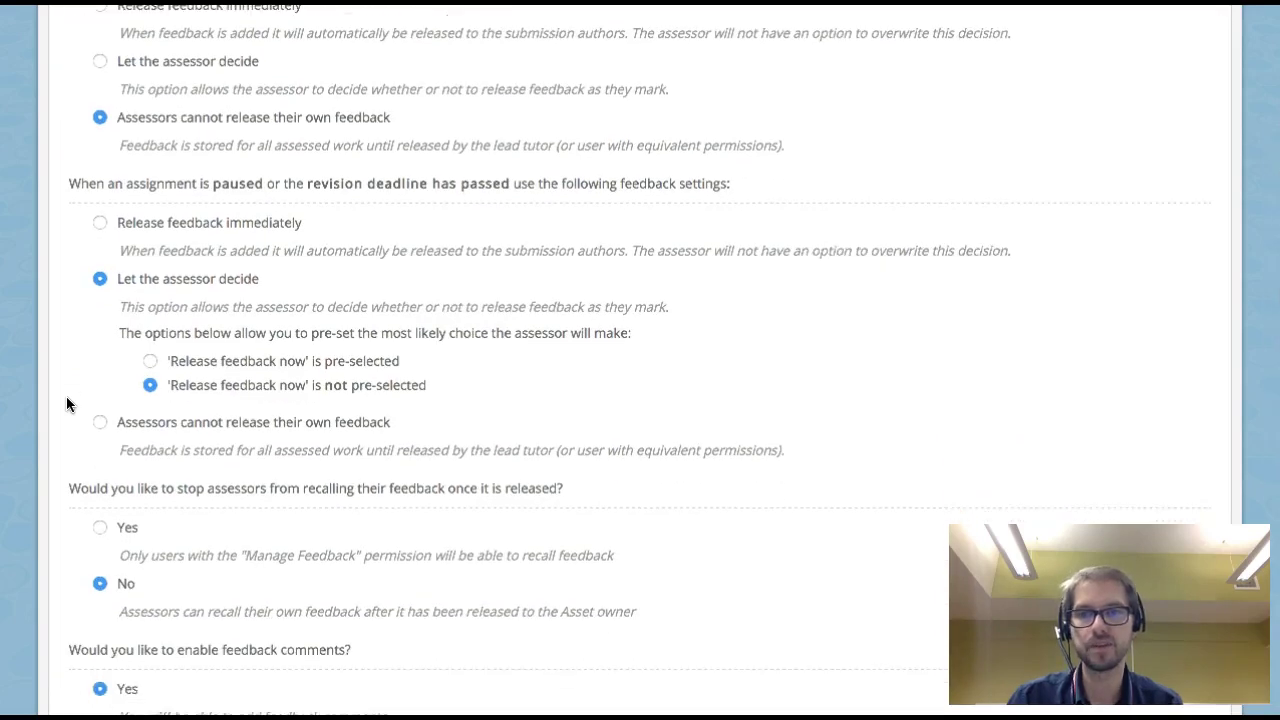
pyautogui.scroll(1, 67, 403)
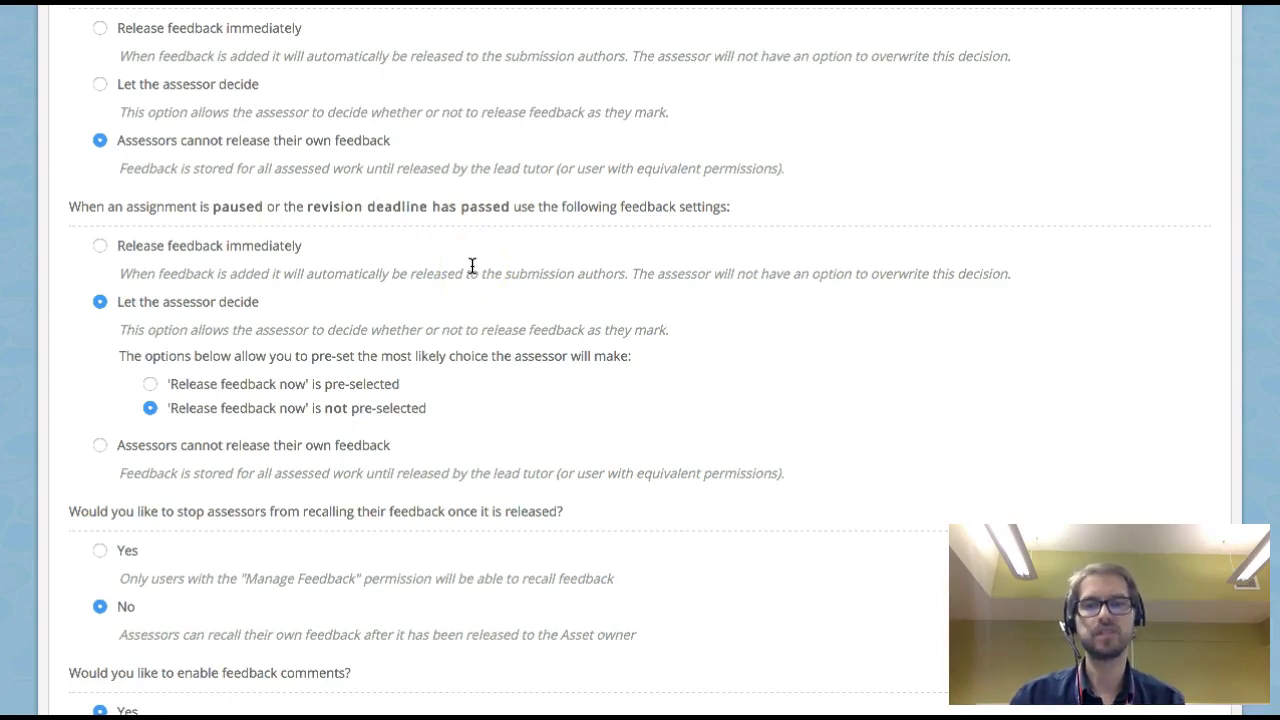
pyautogui.click(100, 445)
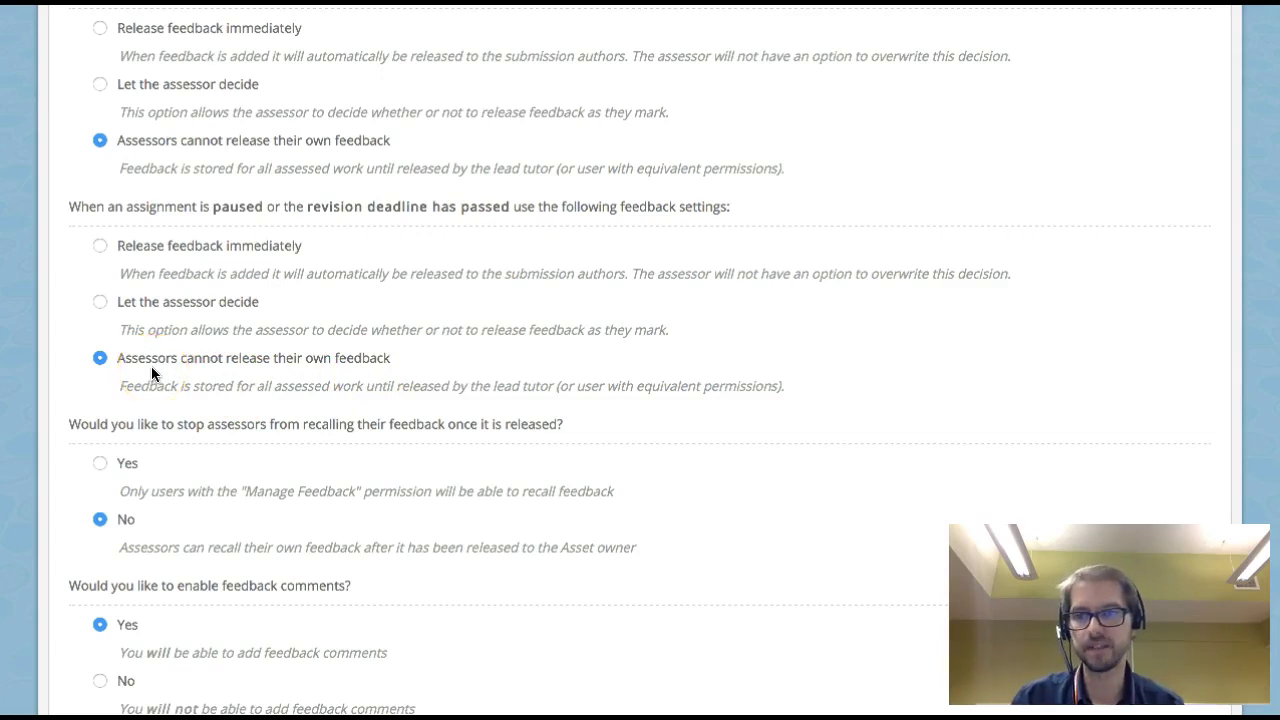
# - Review the remaining recall, comment, anonymity and custom help options, and save the feedback settings
pyautogui.scroll(-2, 219, 368)
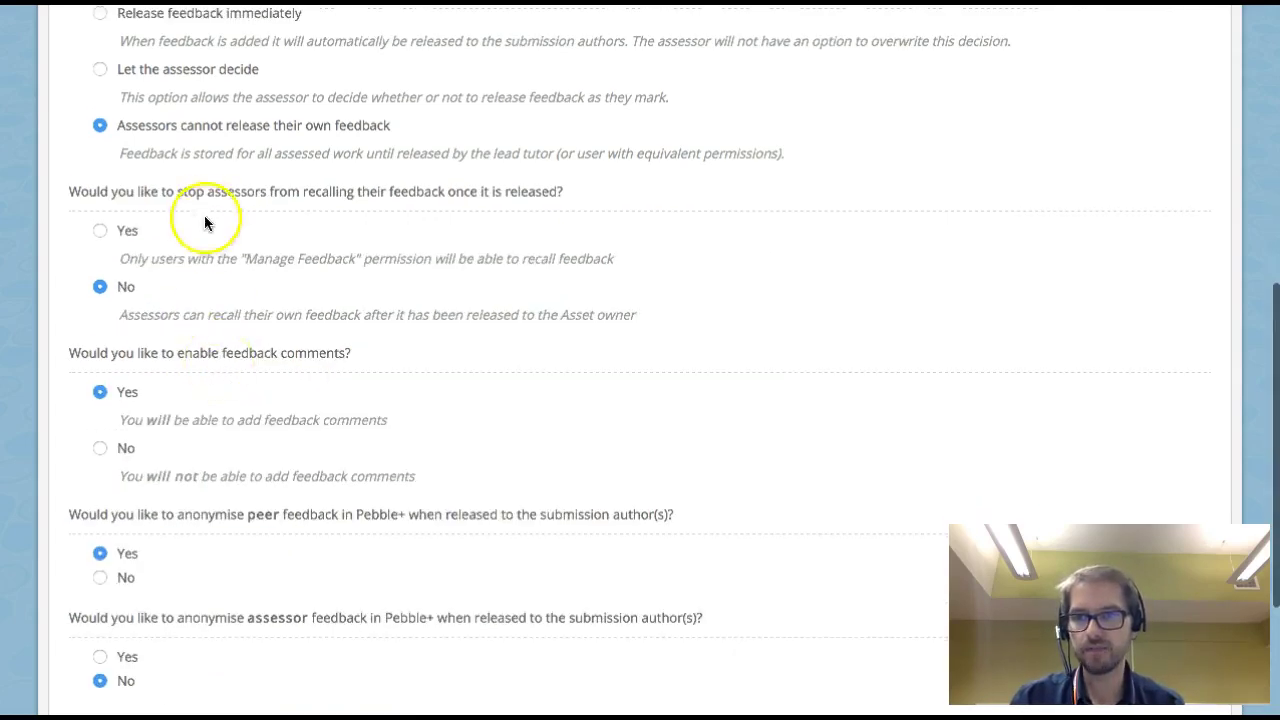
pyautogui.scroll(-1, 257, 368)
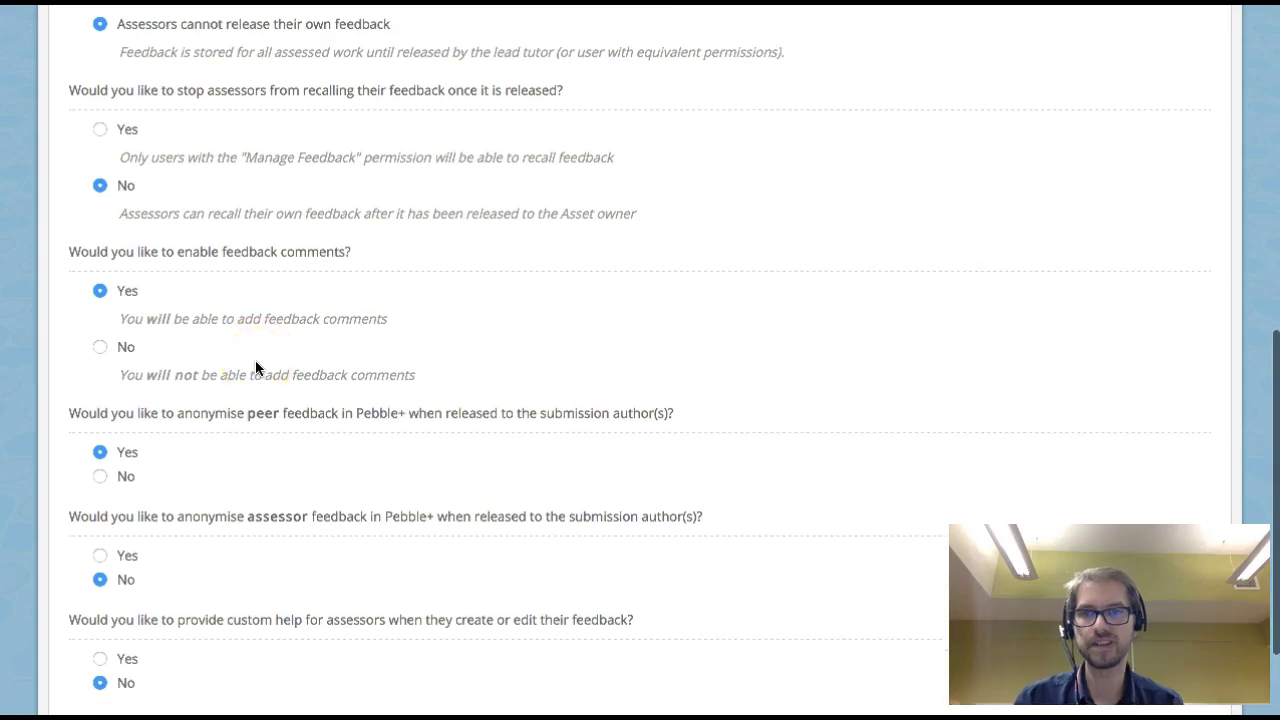
pyautogui.scroll(-1, 256, 366)
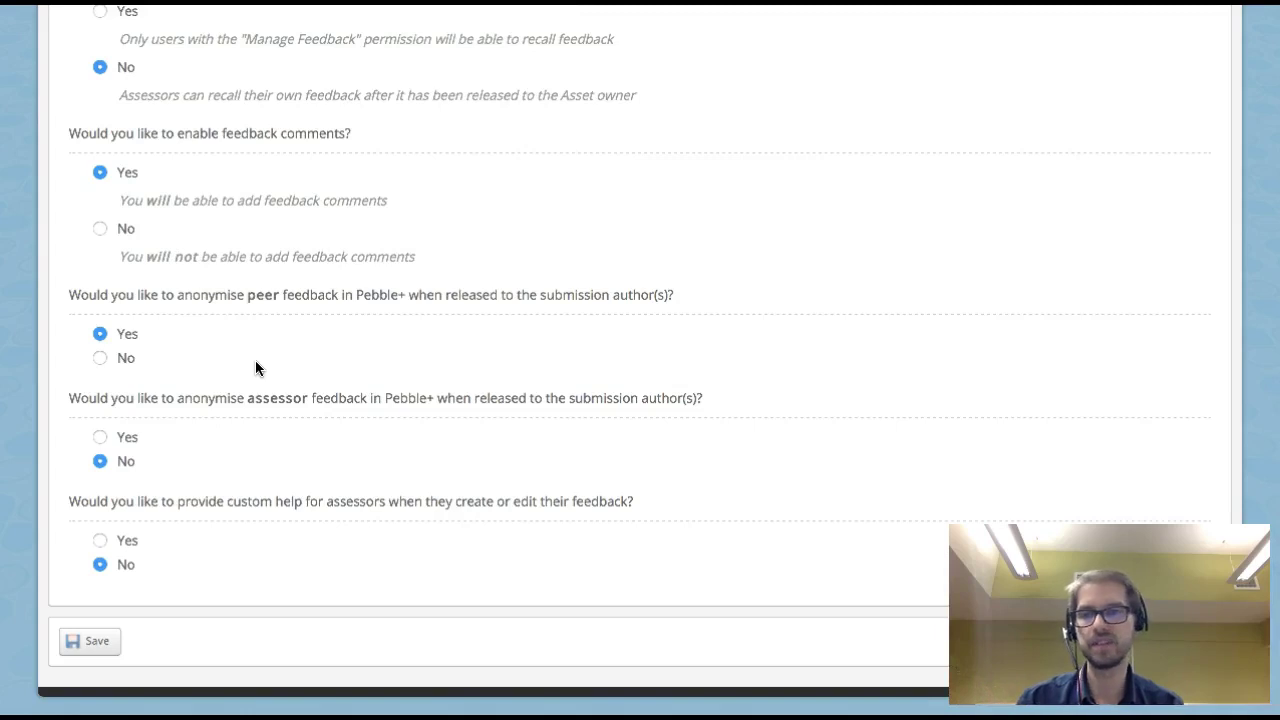
pyautogui.scroll(-1, 256, 366)
pyautogui.click(117, 595)
pyautogui.click(95, 625)
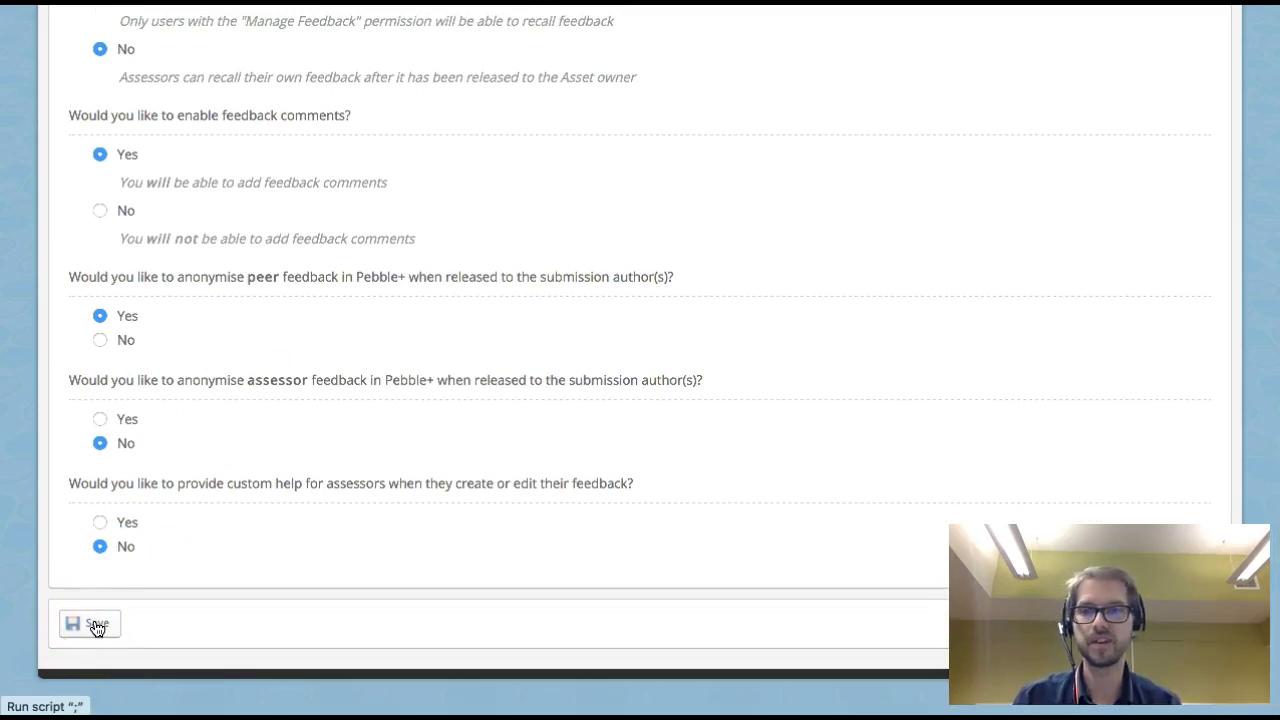
pyautogui.click(96, 626)
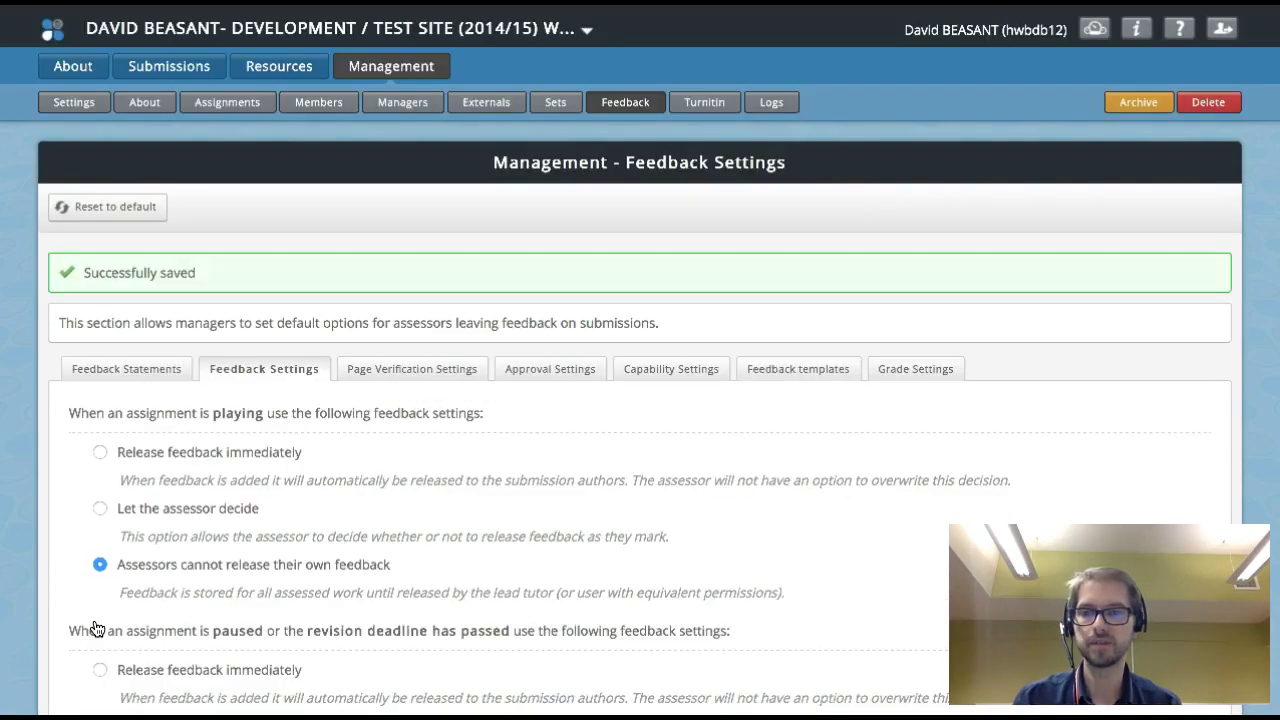
# - Open the workspace's list of submissions
pyautogui.click(320, 535)
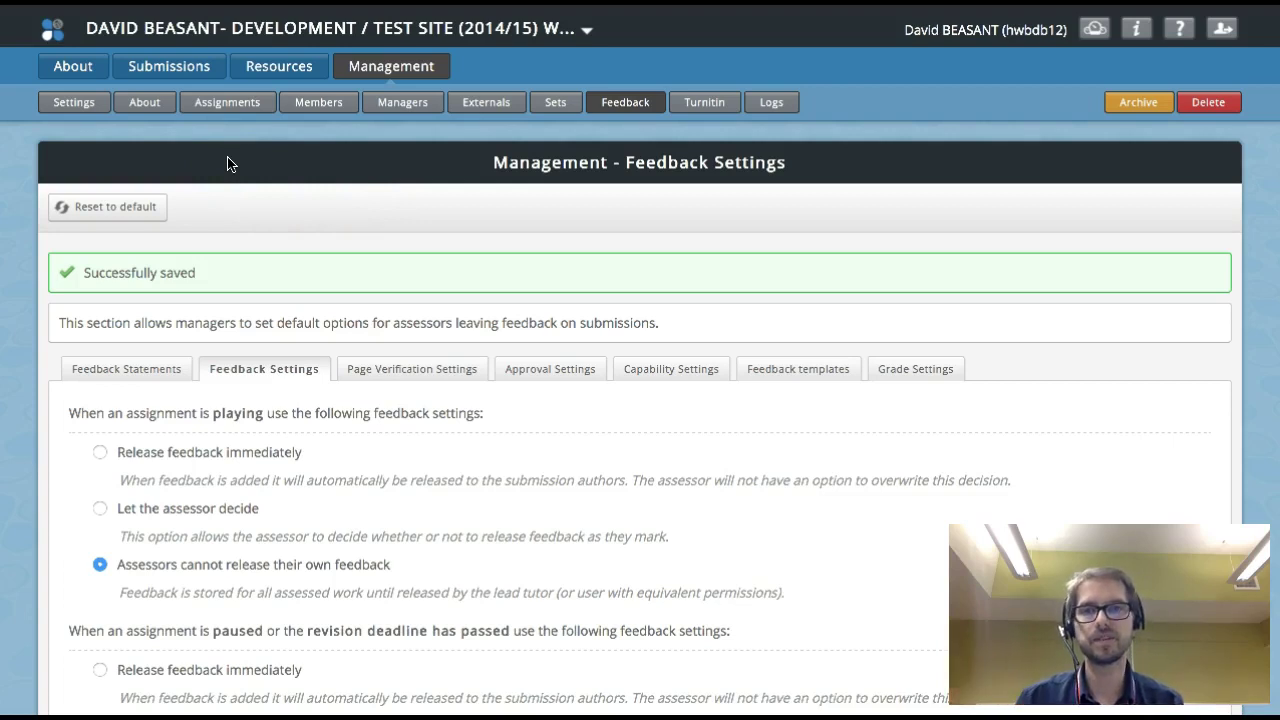
pyautogui.click(189, 211)
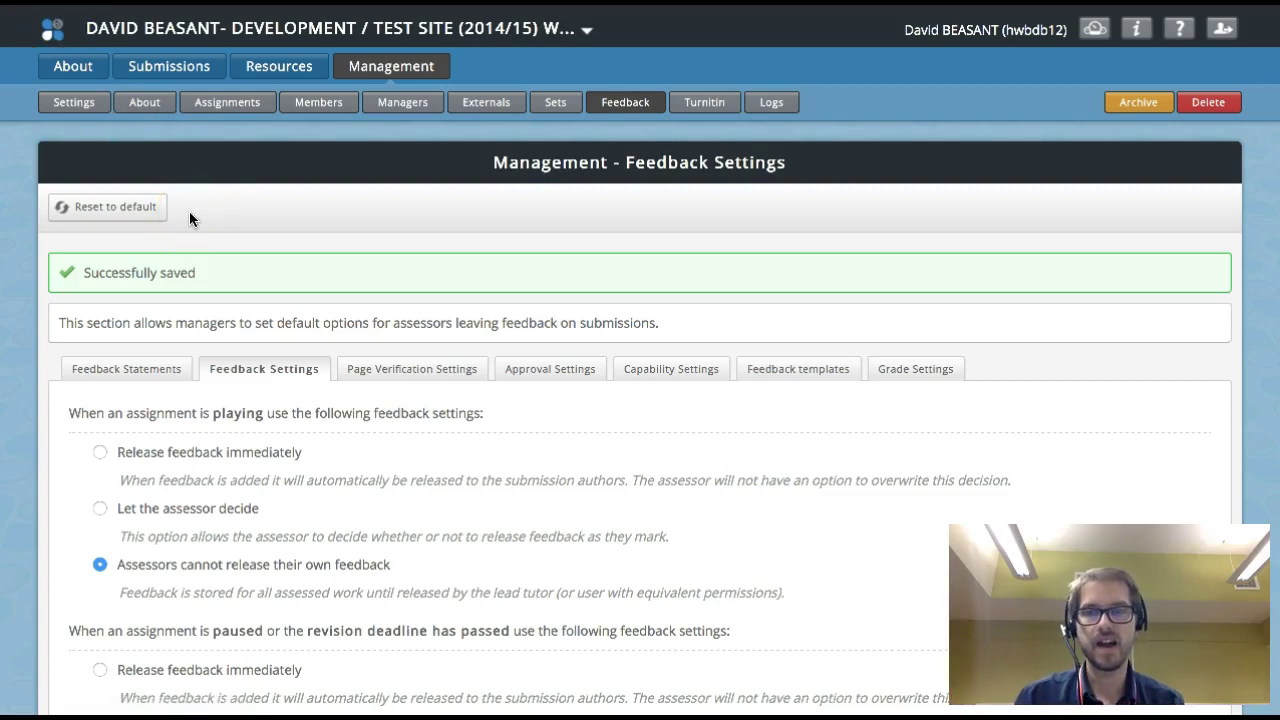
pyautogui.click(180, 75)
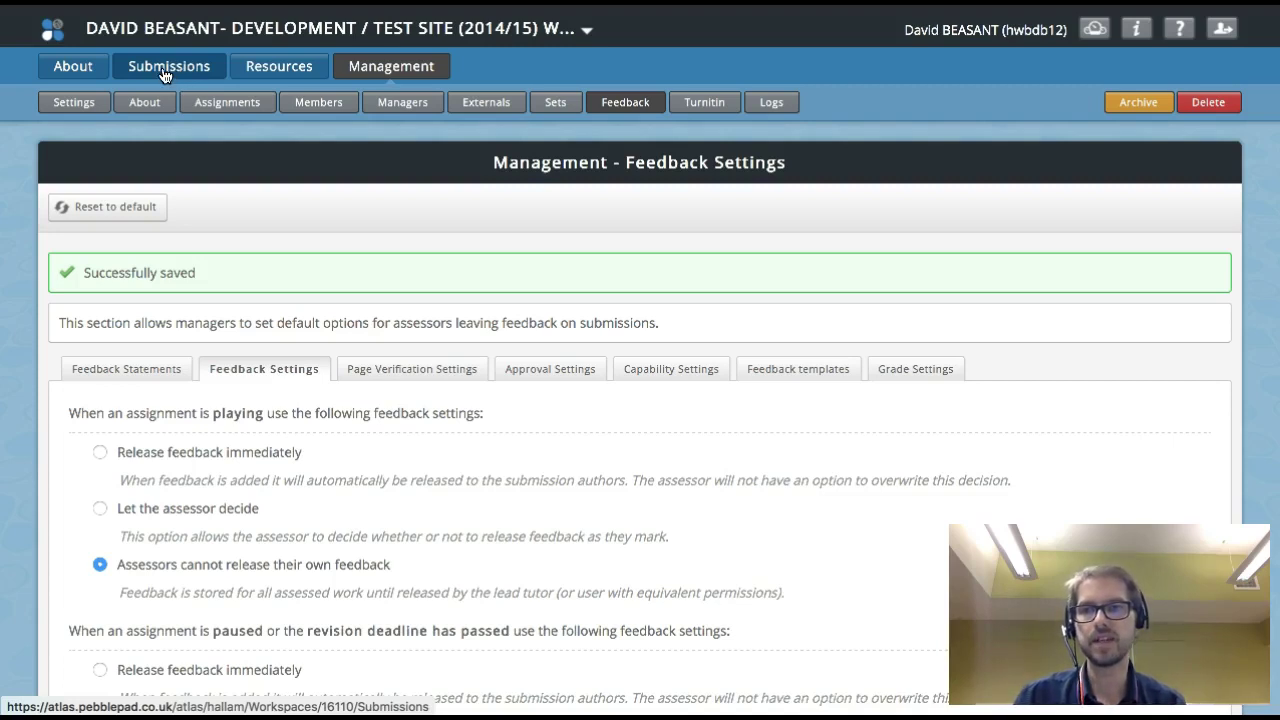
pyautogui.click(165, 70)
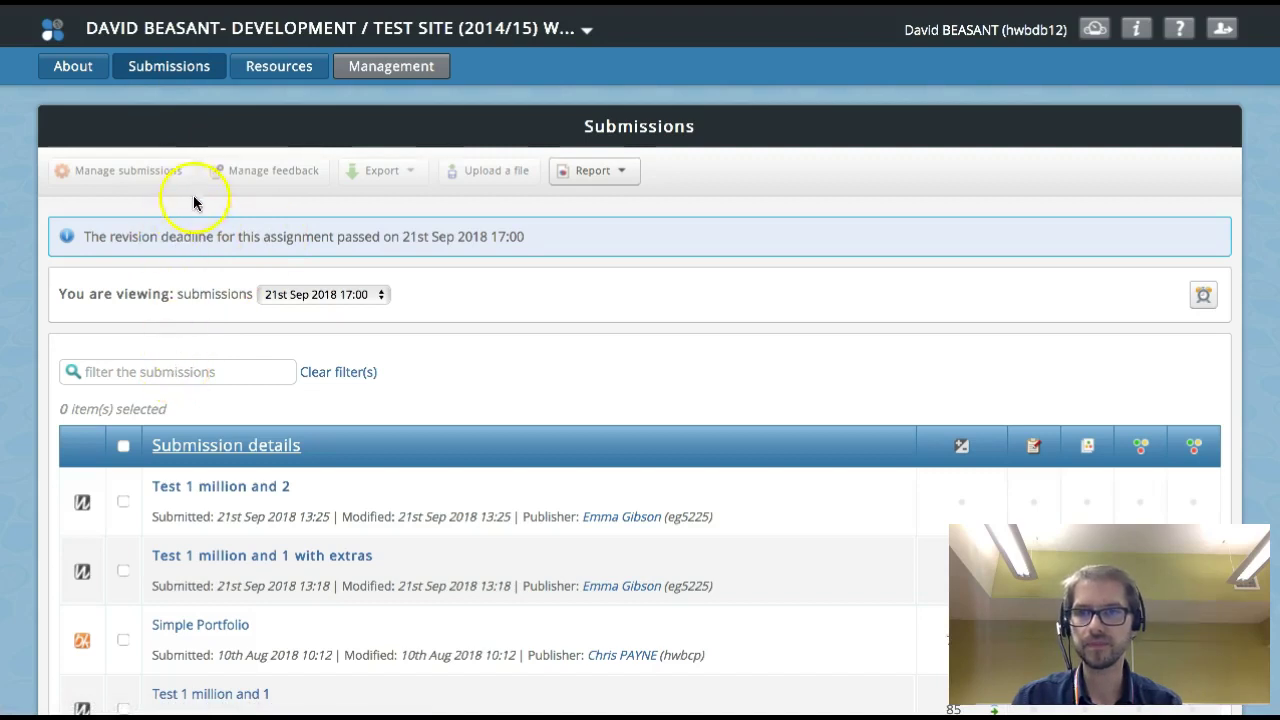
# - Select all submissions in the list and choose to release their feedback to the authors in feedback management
pyautogui.click(265, 188)
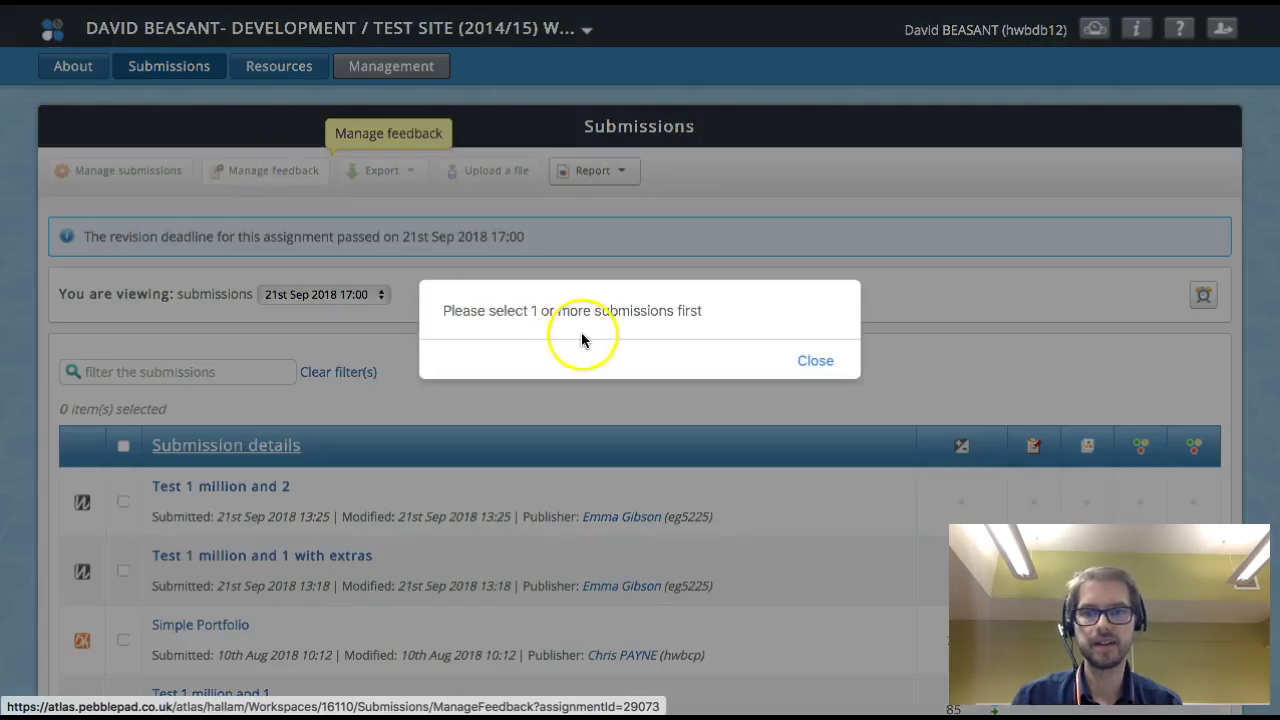
pyautogui.click(818, 362)
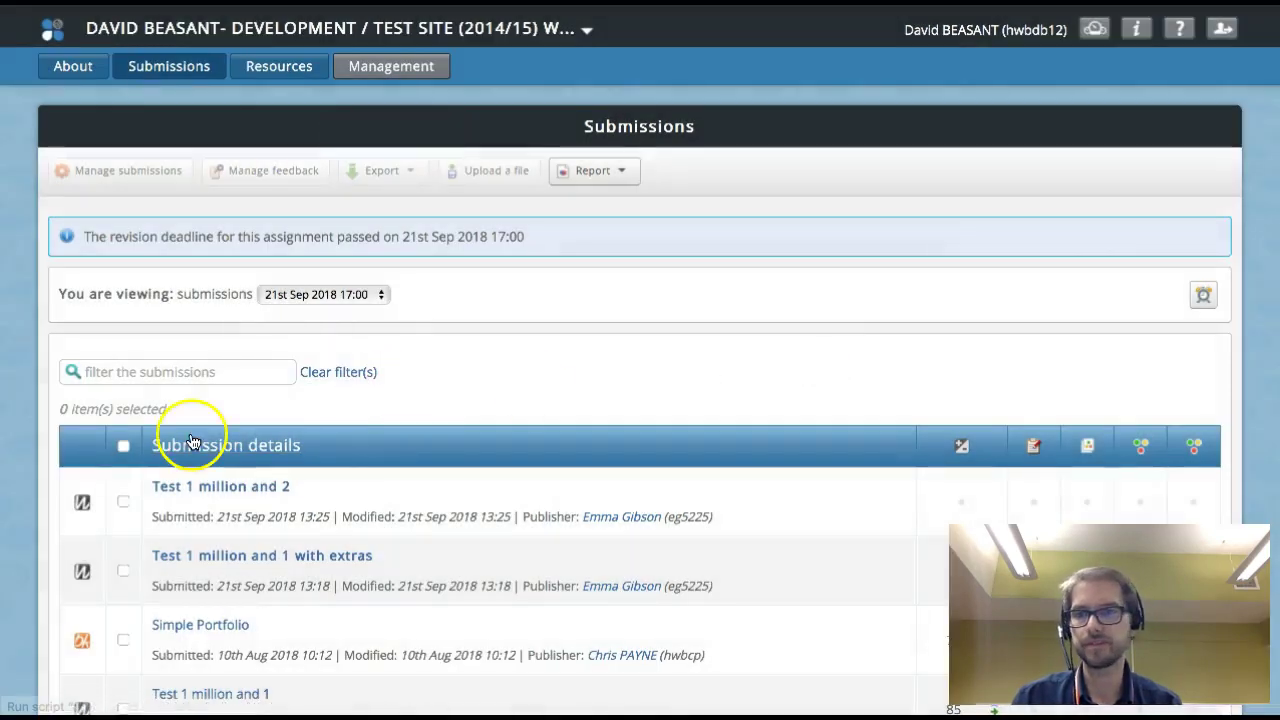
pyautogui.click(123, 446)
pyautogui.click(123, 446)
pyautogui.click(123, 446)
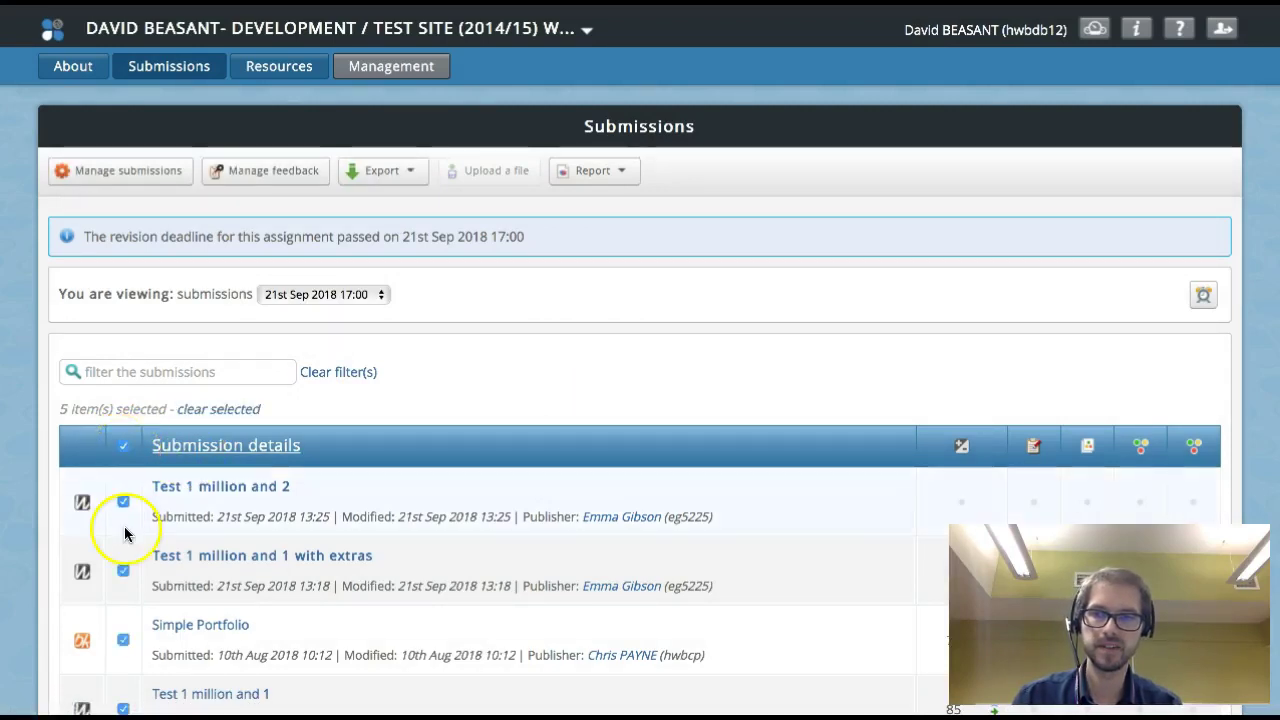
pyautogui.click(272, 178)
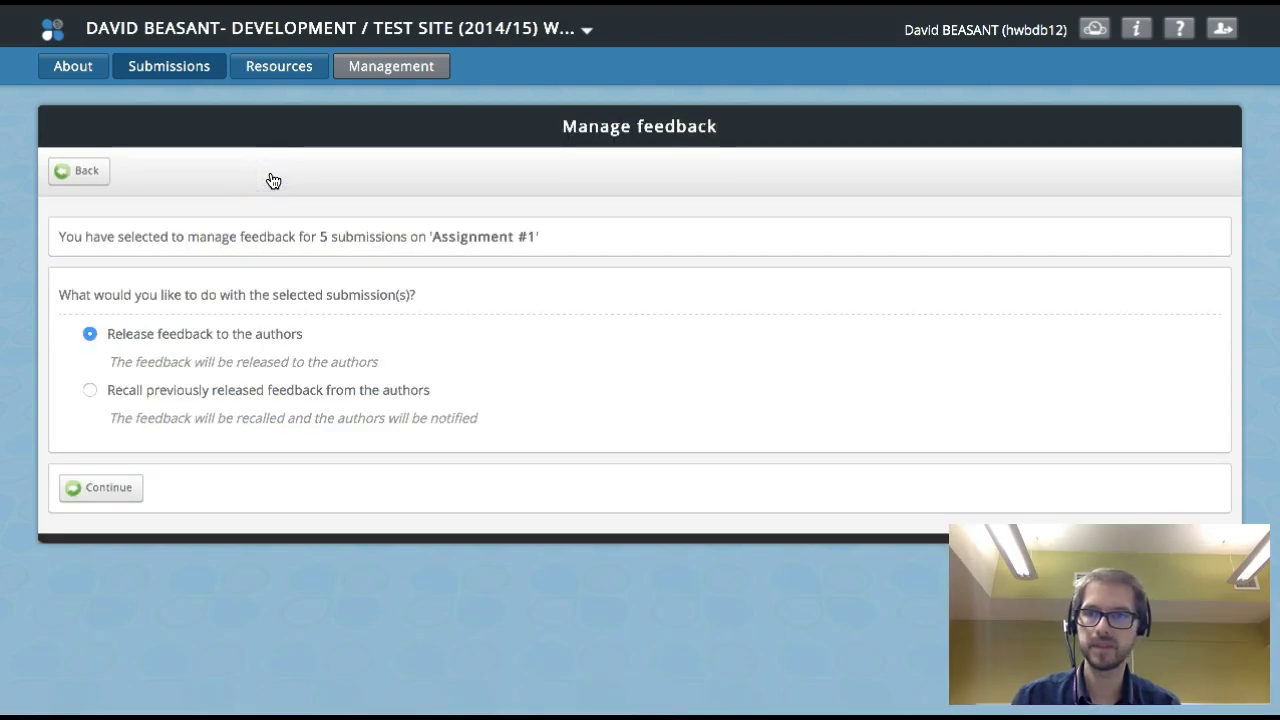
pyautogui.click(95, 343)
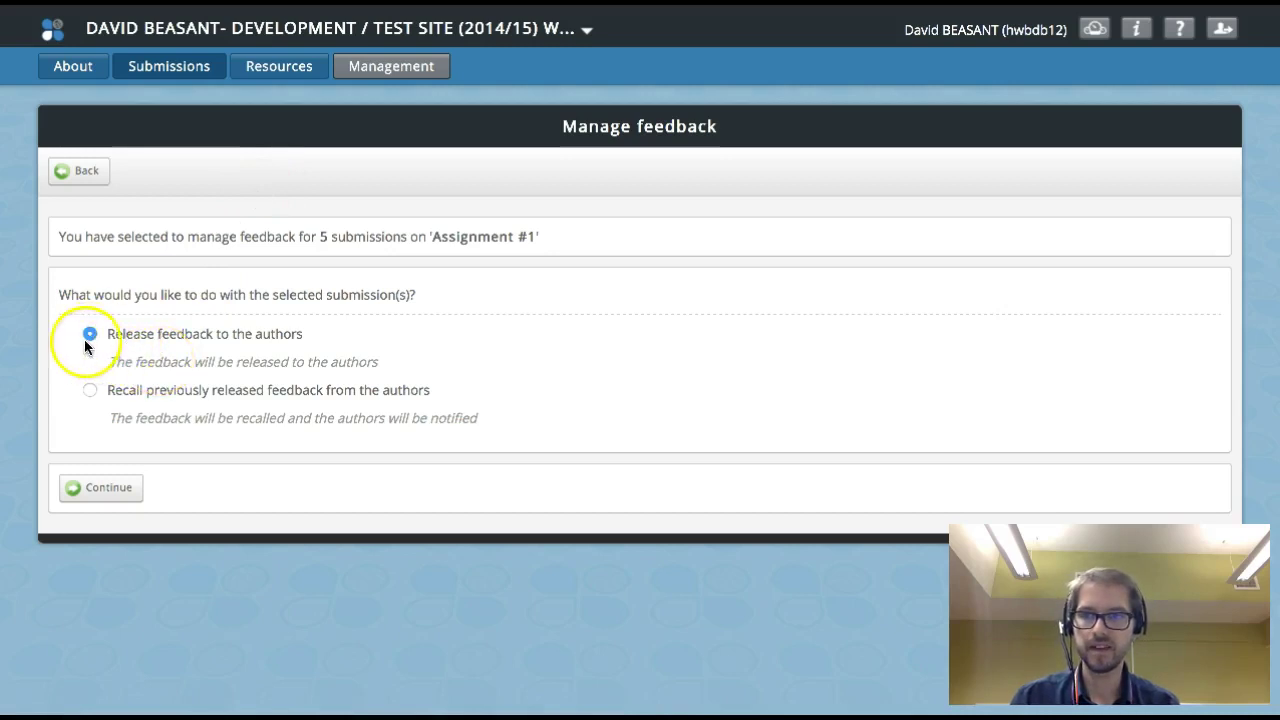